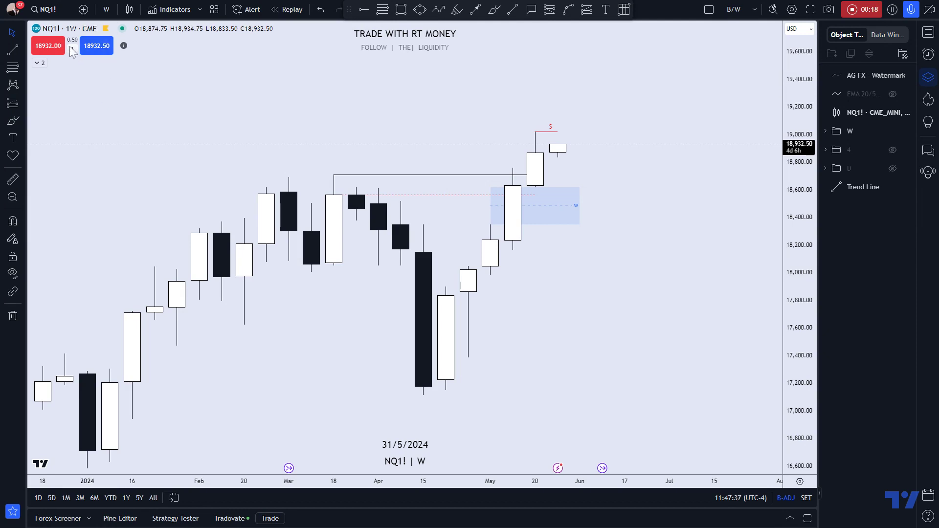
# Inspect the weekly red dotted level line and the horizontal line at the March high.
pyautogui.moveTo(125, 48)
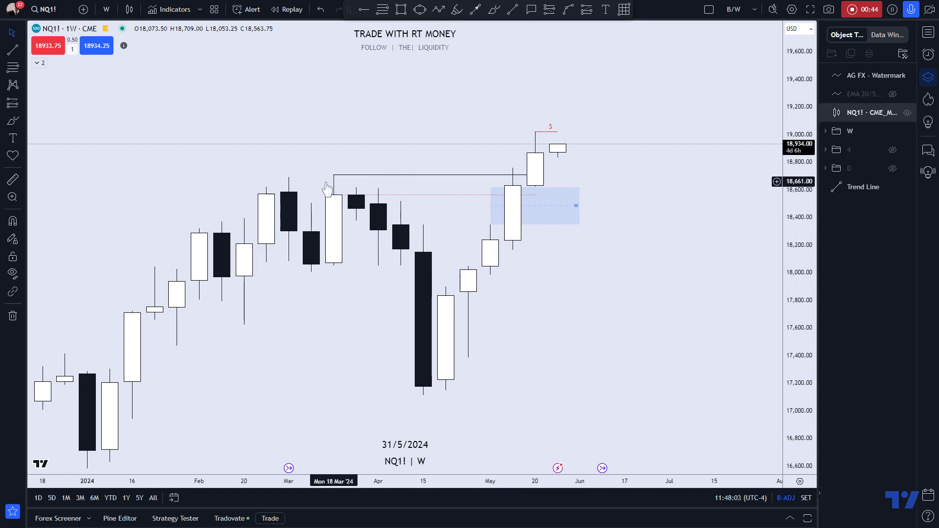
pyautogui.click(347, 196)
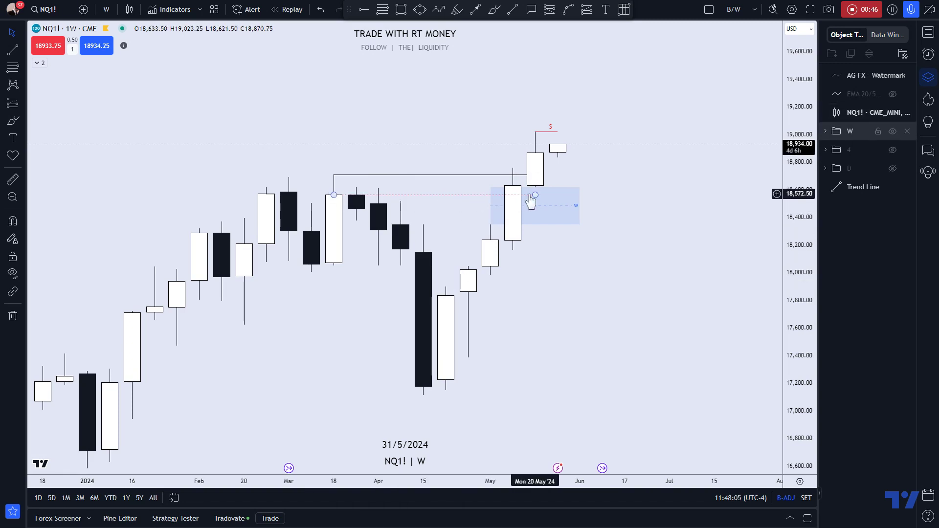
pyautogui.click(417, 199)
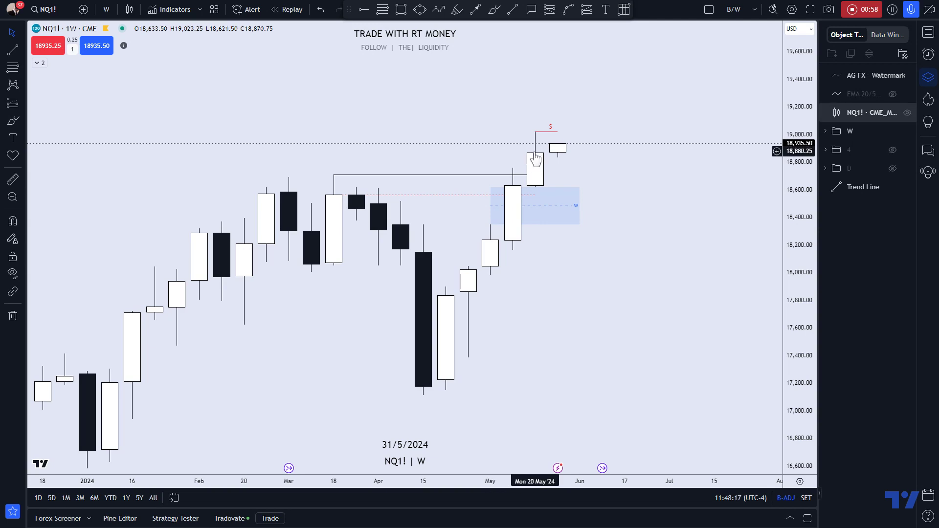
pyautogui.click(333, 175)
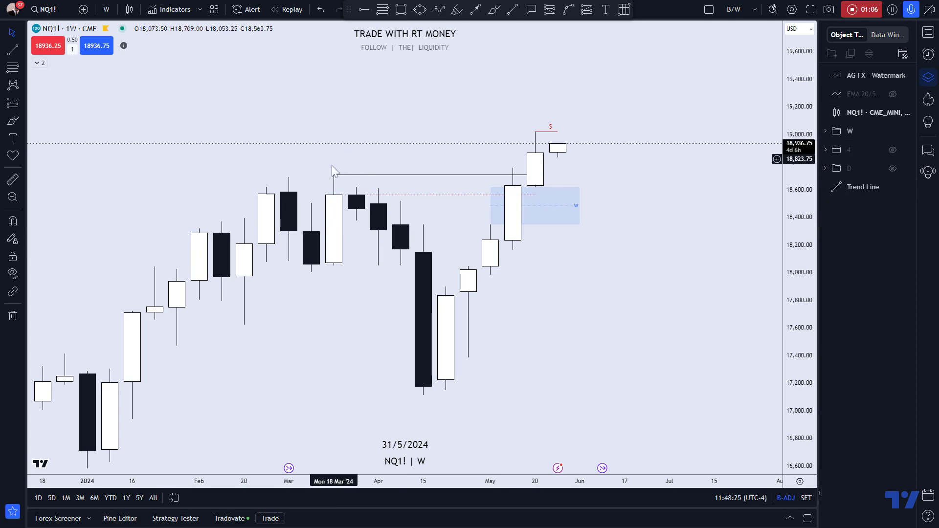
pyautogui.click(337, 185)
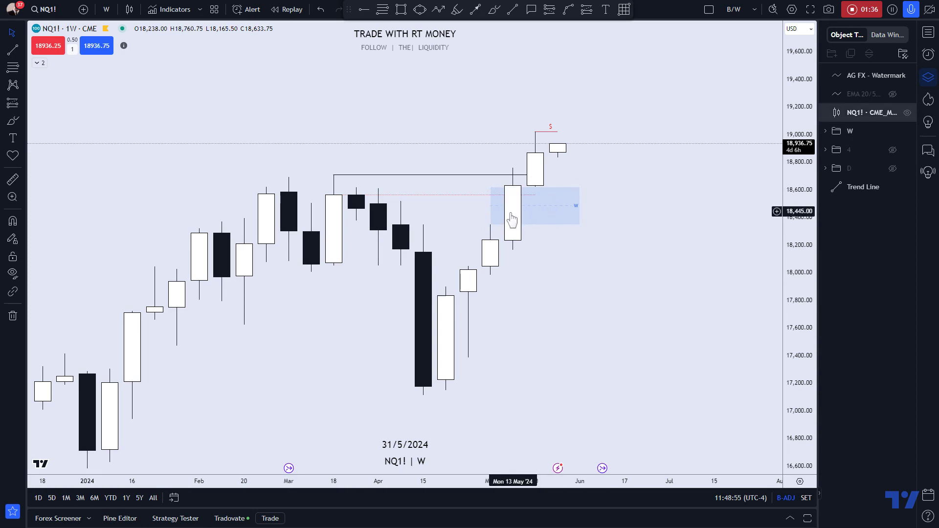
# Inspect the blue weekly zone, then bring up the chart timeframe list.
pyautogui.click(571, 214)
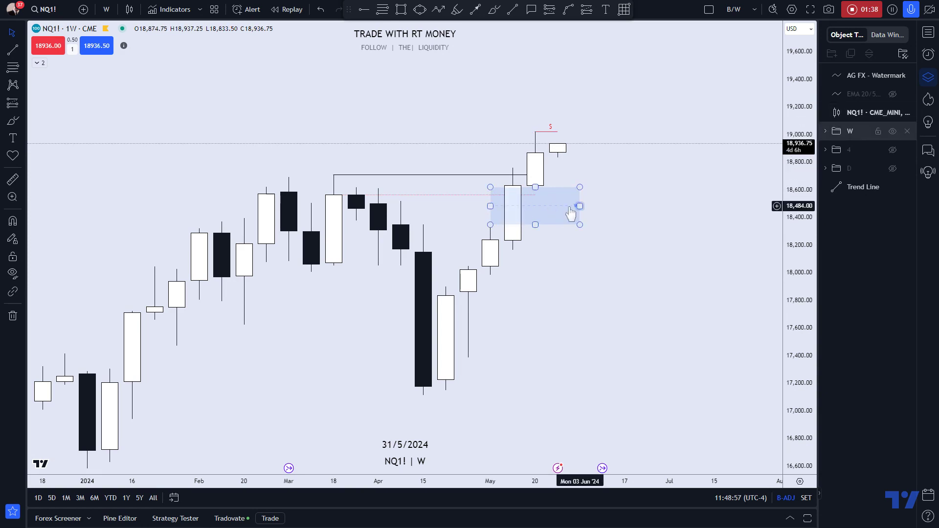
pyautogui.click(570, 173)
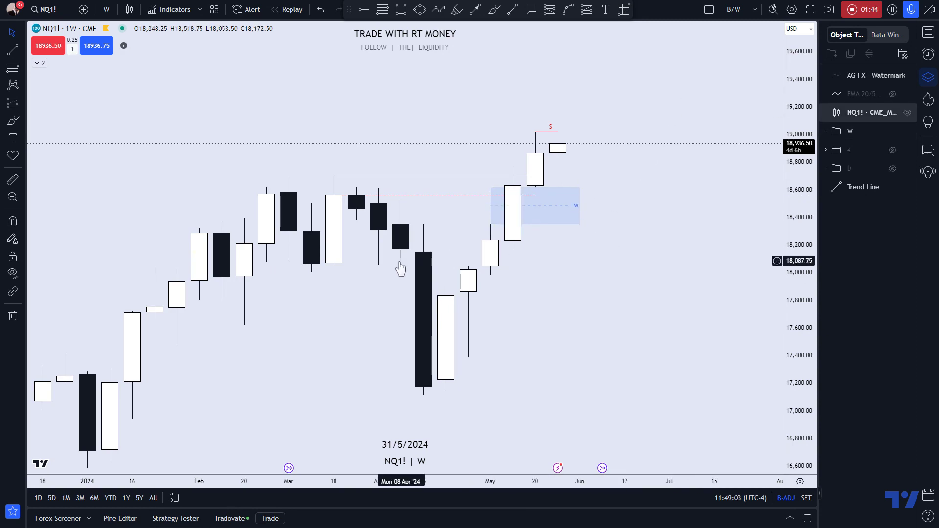
pyautogui.click(106, 9)
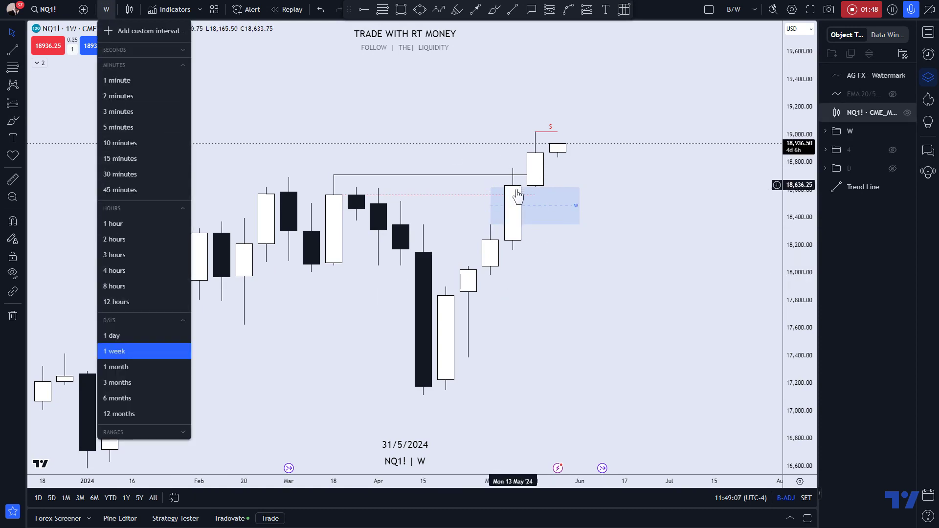
# Switch to the 1-day timeframe, show folder D, hide folder W, and rescale the chart.
pyautogui.click(128, 337)
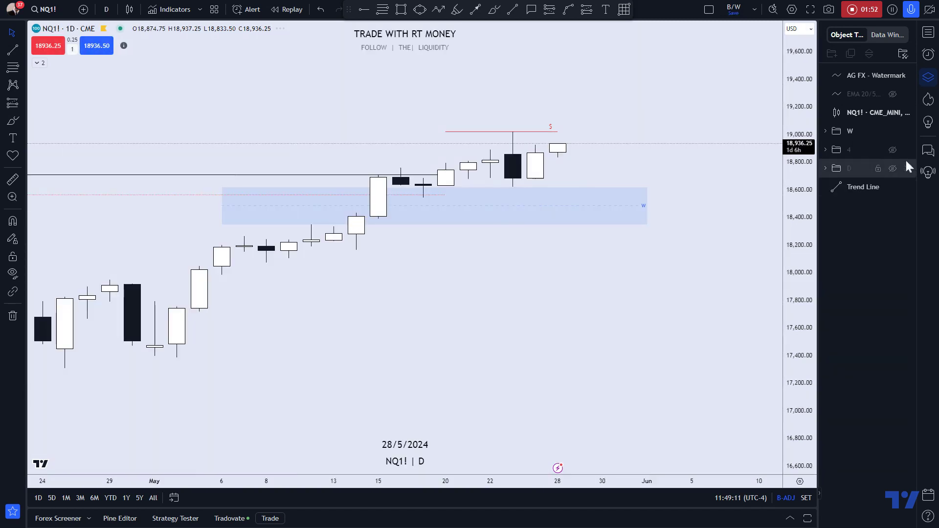
pyautogui.click(893, 168)
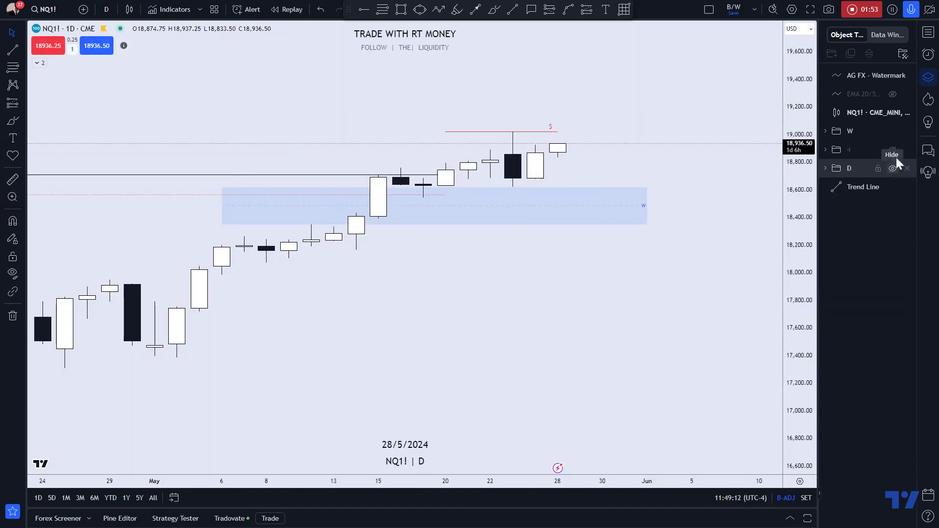
pyautogui.click(893, 132)
pyautogui.scroll(-4, 666, 320)
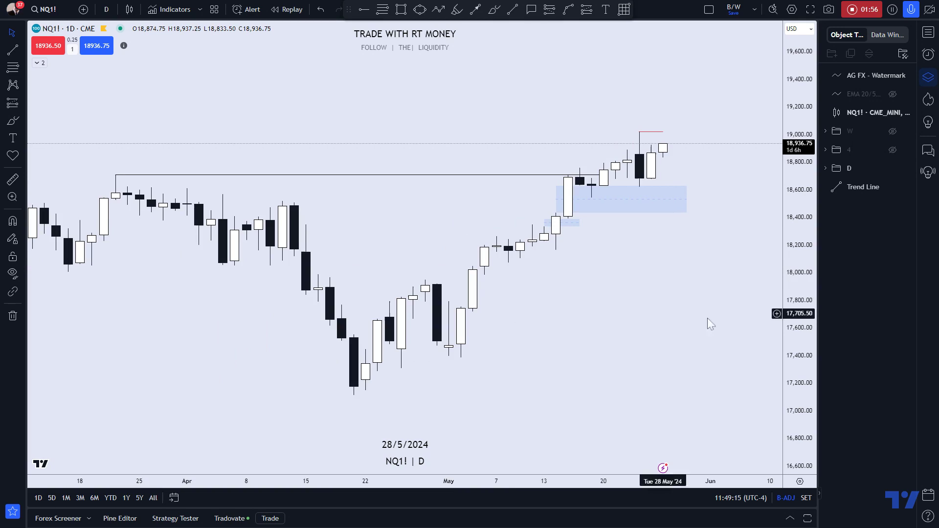
pyautogui.moveTo(792, 351); pyautogui.dragTo(792, 303)
pyautogui.moveTo(626, 225); pyautogui.dragTo(586, 323)
pyautogui.scroll(-1, 572, 311)
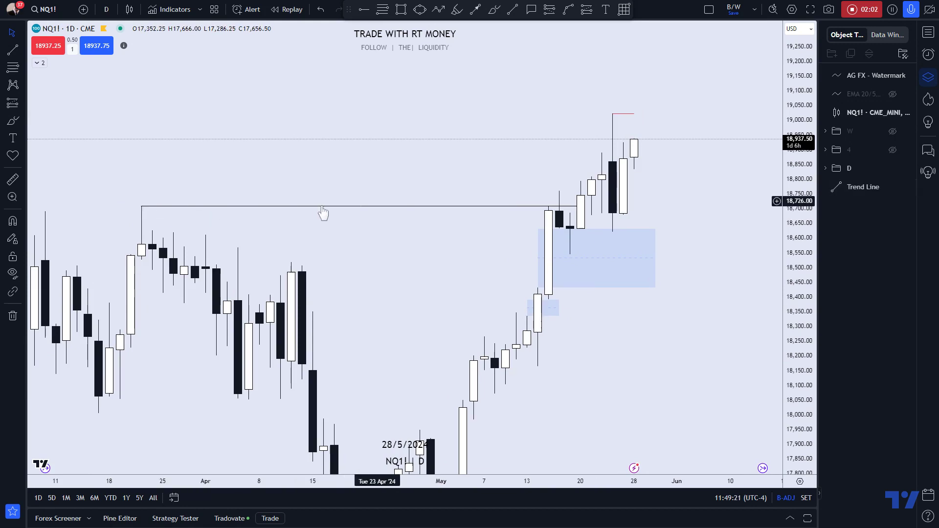
# Inspect the daily horizontal level line and the large blue daily zone.
pyautogui.click(580, 206)
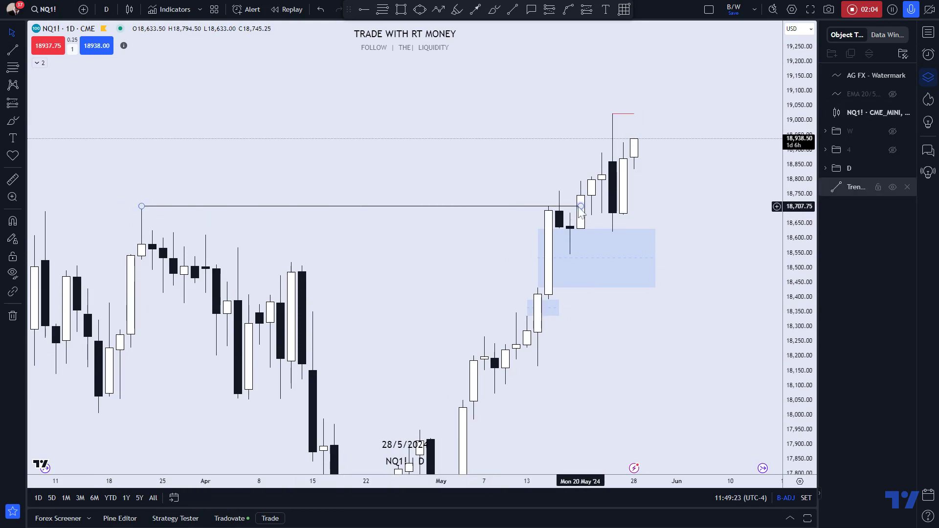
pyautogui.click(581, 206)
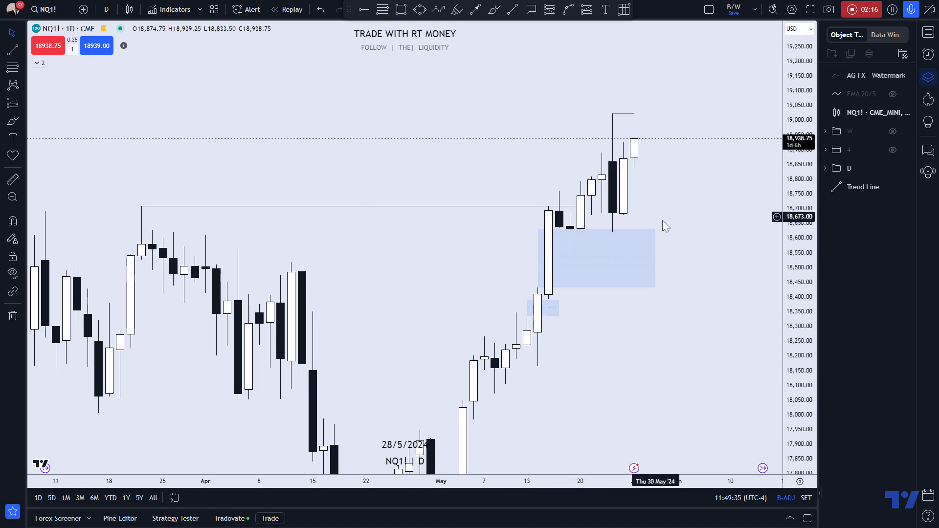
pyautogui.click(605, 230)
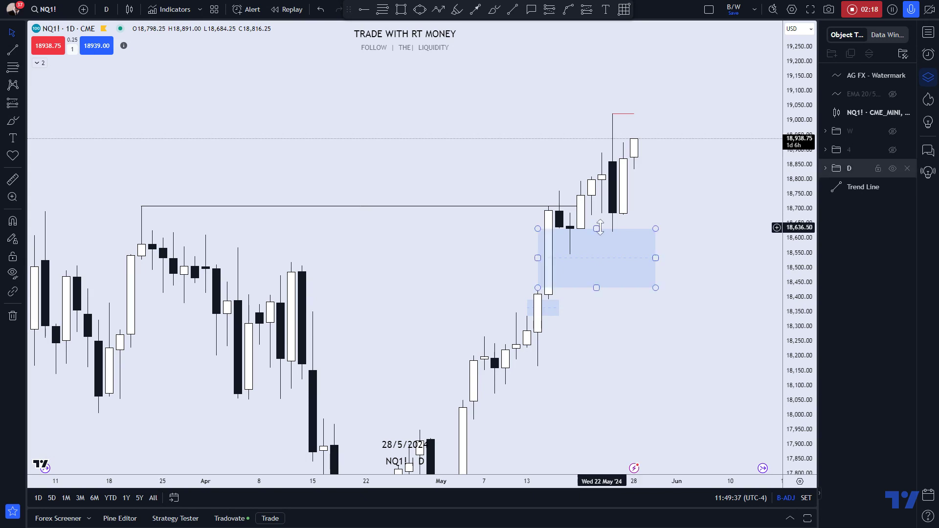
pyautogui.click(612, 233)
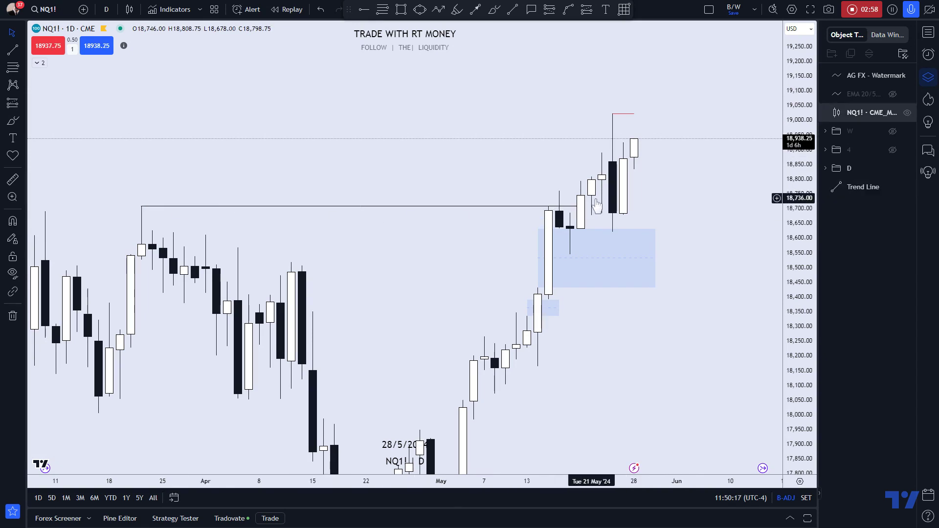
pyautogui.click(556, 235)
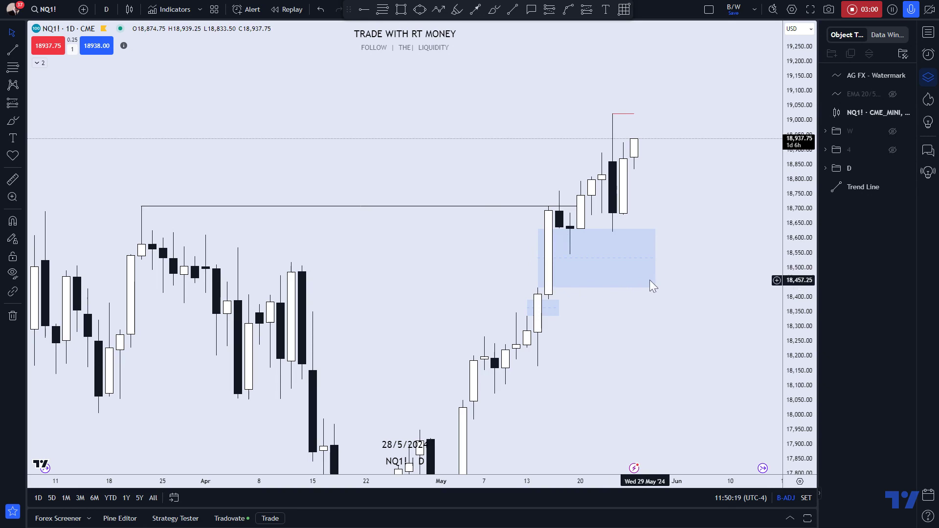
pyautogui.click(547, 314)
pyautogui.click(552, 294)
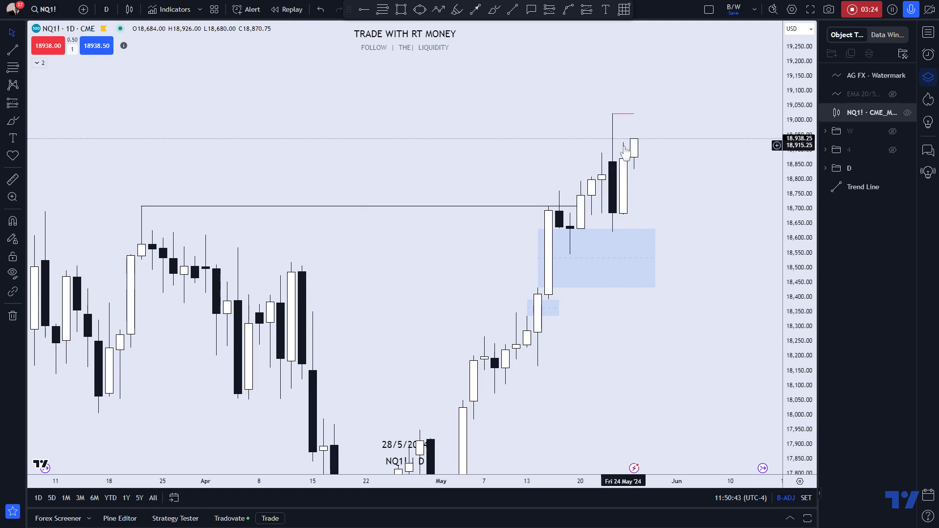
# Apply the $ drawing template to the red line at the 19,023.25 daily high.
pyautogui.click(613, 114)
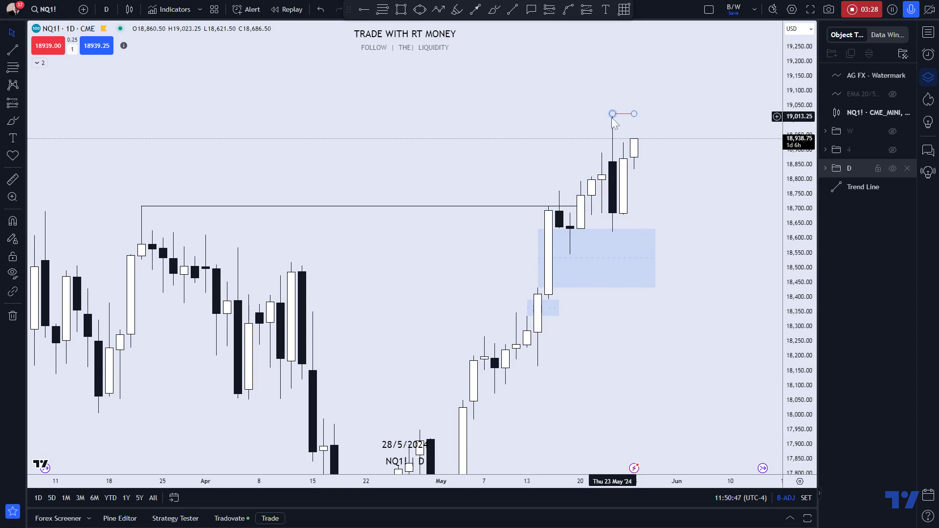
pyautogui.click(623, 146)
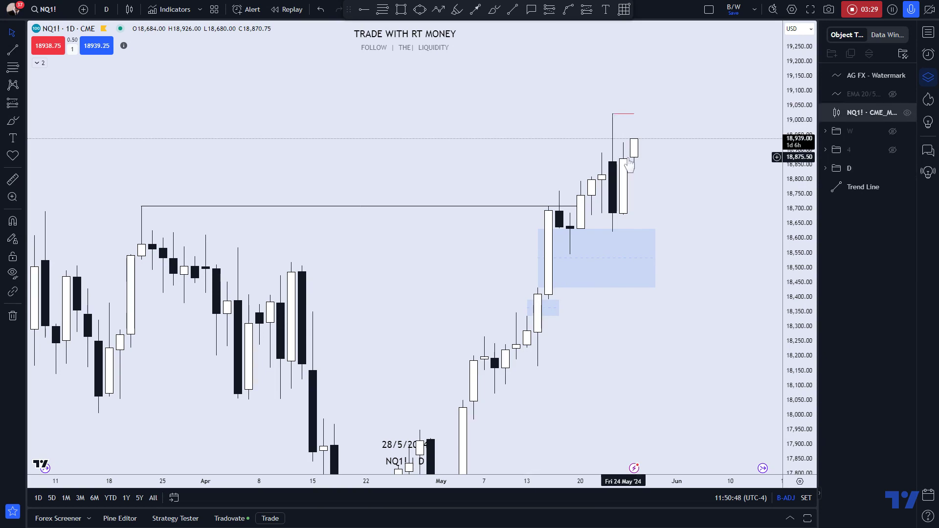
pyautogui.click(634, 114)
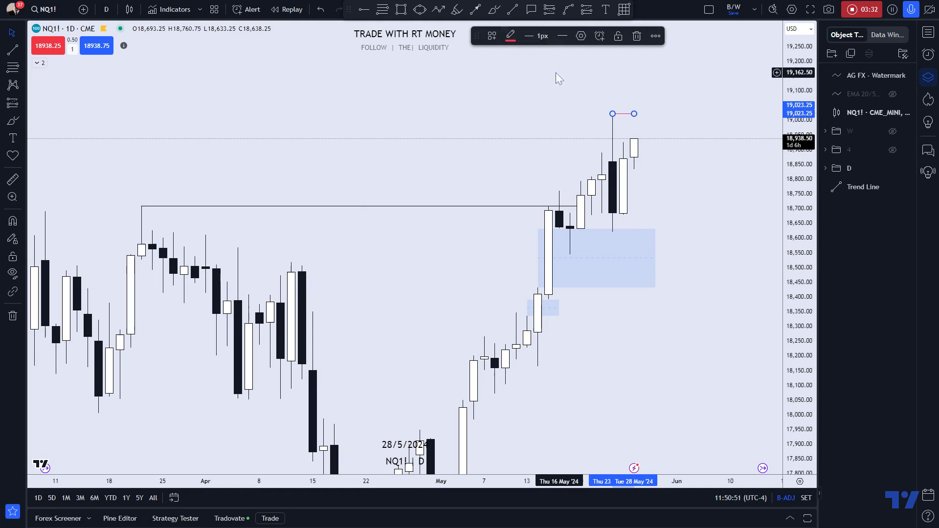
pyautogui.click(492, 37)
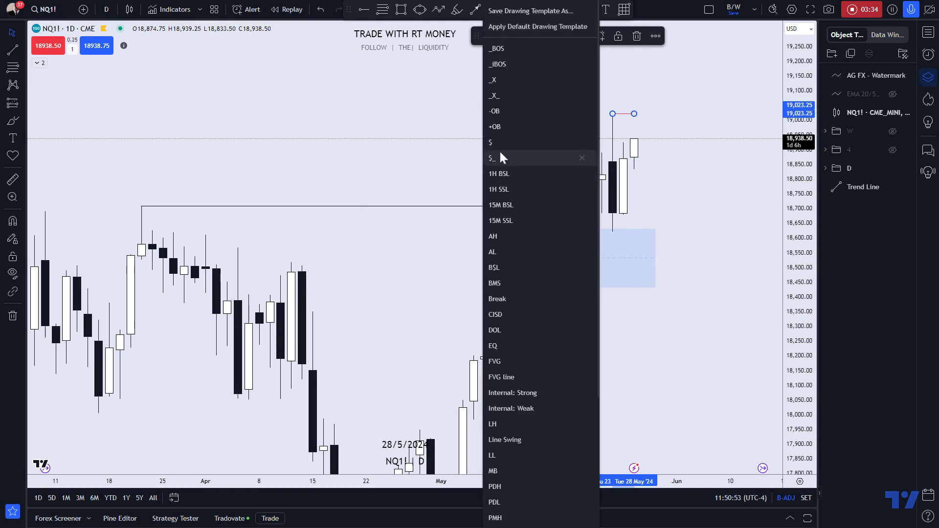
pyautogui.click(497, 142)
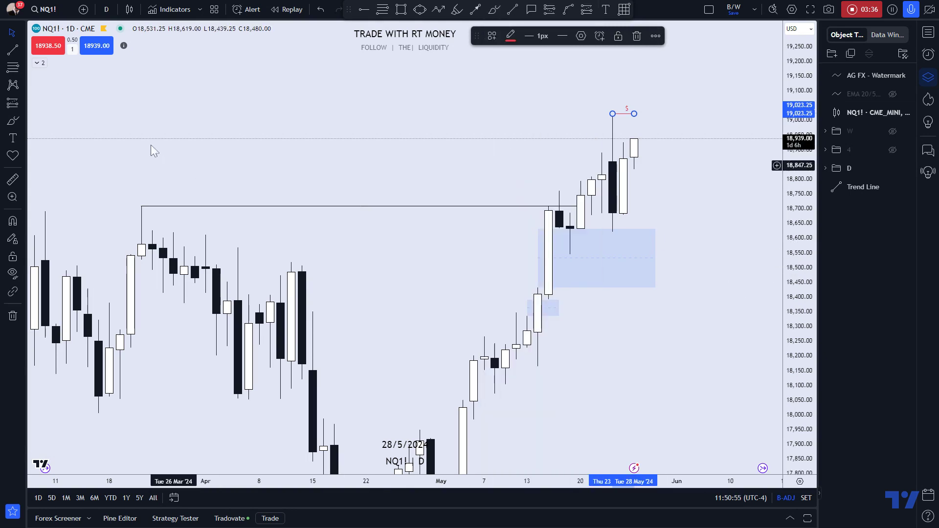
pyautogui.click(107, 10)
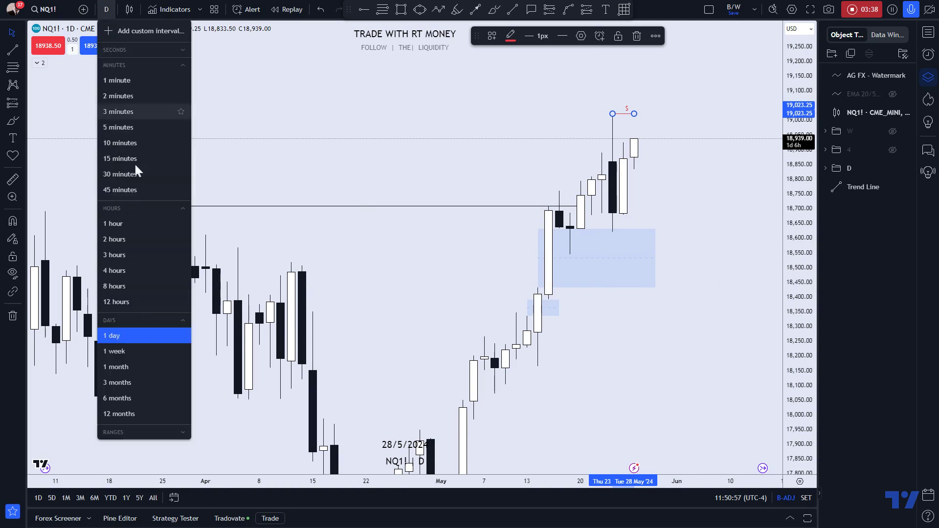
# Switch to 4-hour candles, show folder 4, hide folder D, and rescale and pan the chart.
pyautogui.click(118, 269)
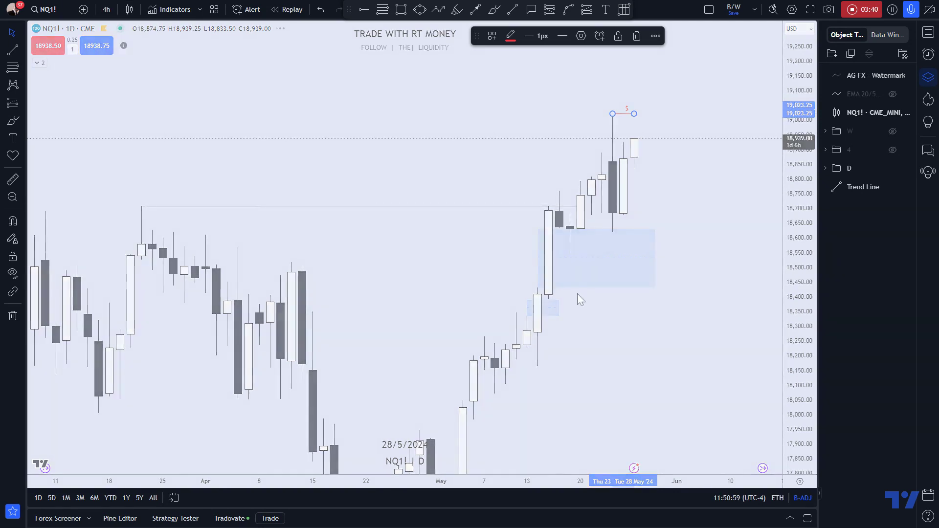
pyautogui.click(894, 149)
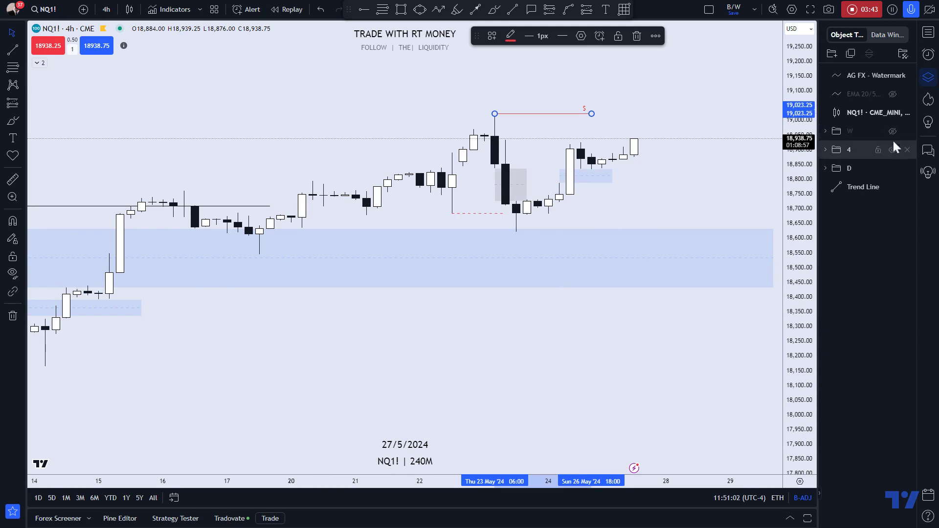
pyautogui.click(893, 168)
pyautogui.scroll(-2, 682, 272)
pyautogui.moveTo(784, 344); pyautogui.dragTo(729, 204)
pyautogui.rightClick(682, 145)
pyautogui.moveTo(651, 138); pyautogui.dragTo(250, 286)
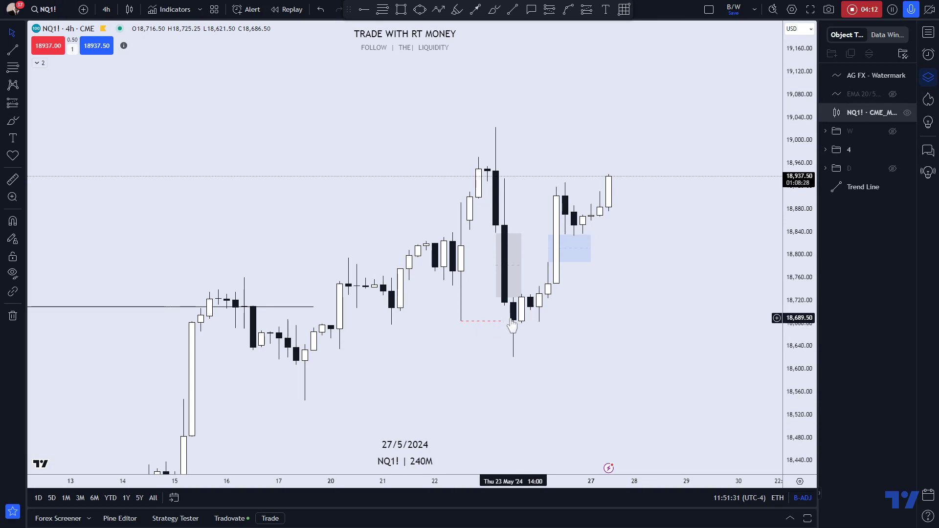
pyautogui.click(464, 322)
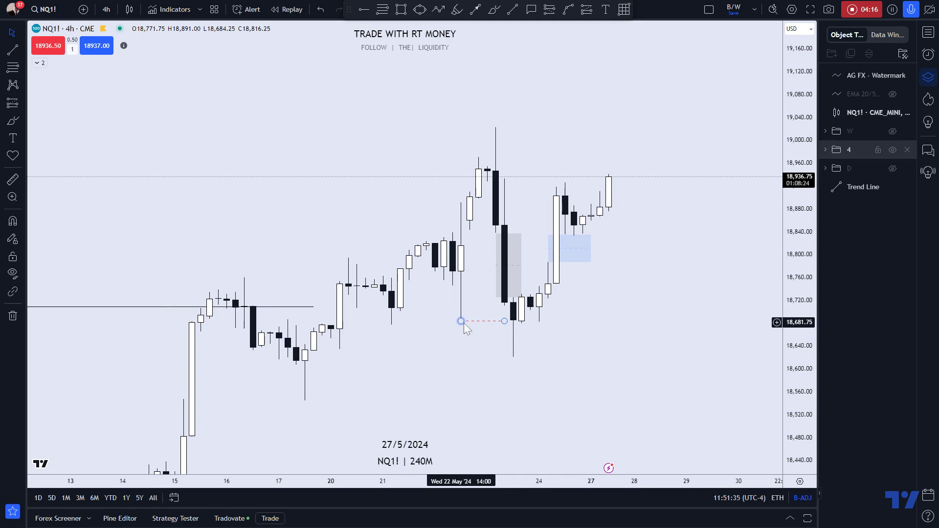
pyautogui.click(464, 327)
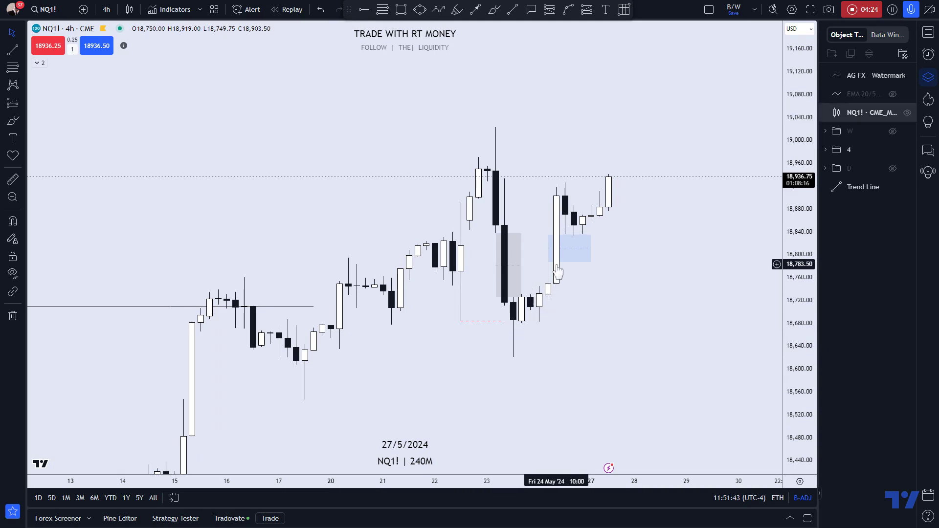
pyautogui.click(496, 283)
pyautogui.click(492, 284)
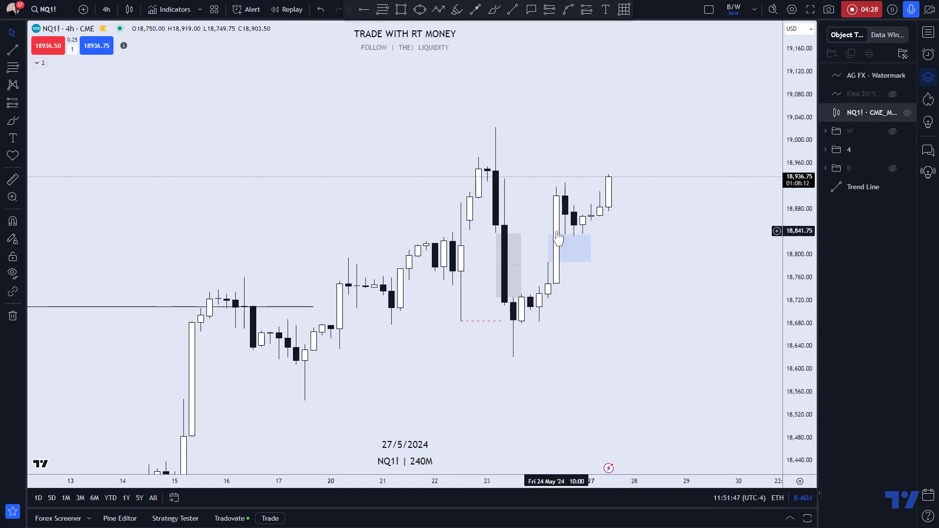
pyautogui.click(559, 207)
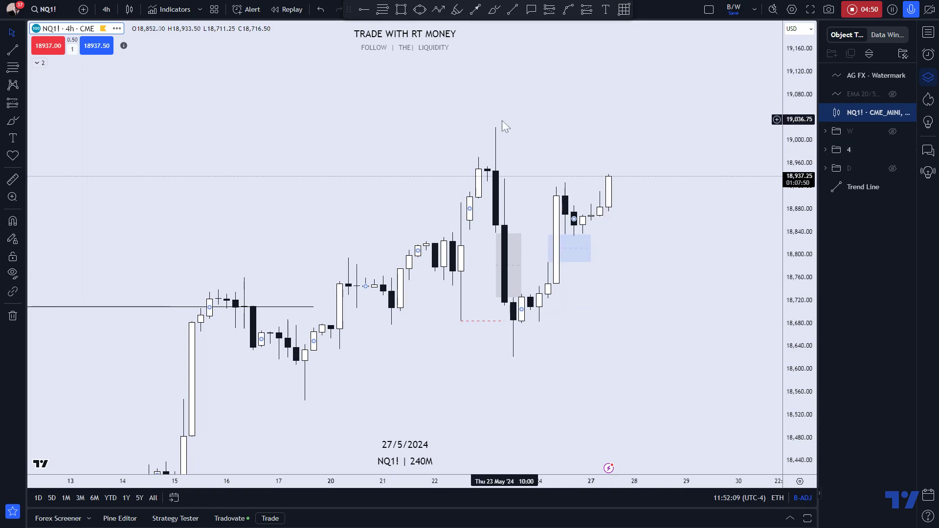
# With magnet mode on, draw a horizontal trend line from the 19,023.25 4h high to the right.
pyautogui.click(512, 10)
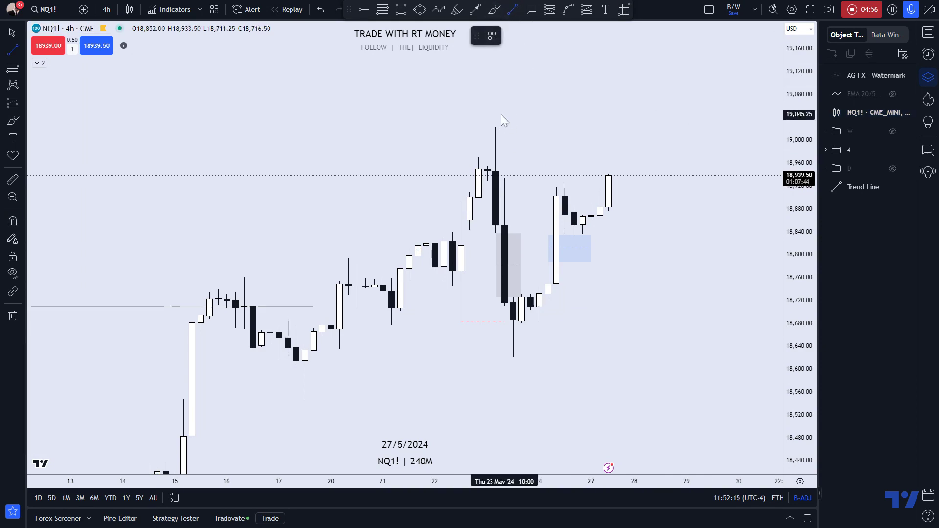
pyautogui.click(13, 221)
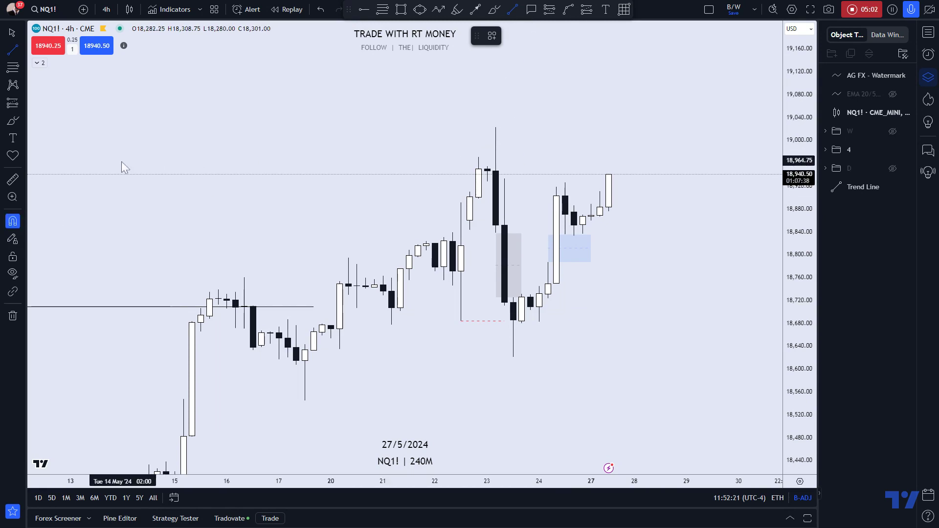
pyautogui.click(496, 128)
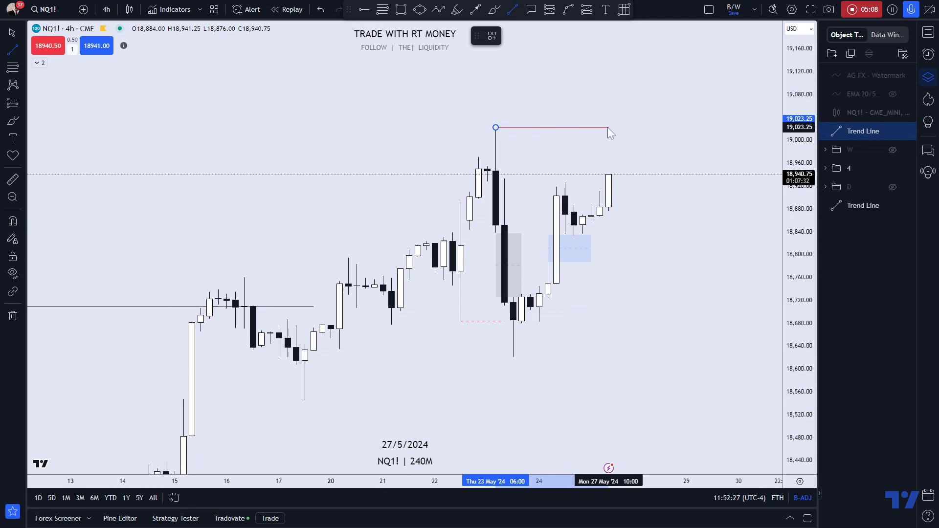
pyautogui.click(608, 128)
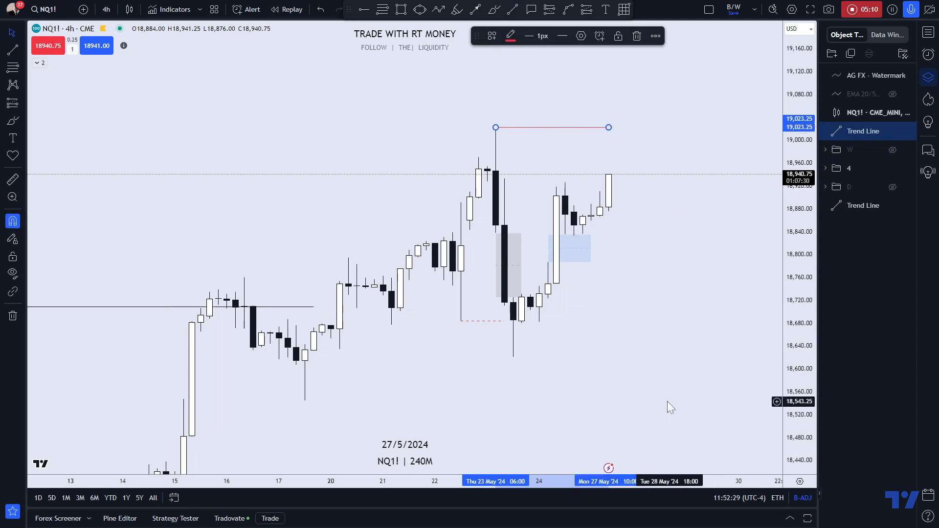
# Apply the $ drawing template to the new line and check the result.
pyautogui.click(492, 38)
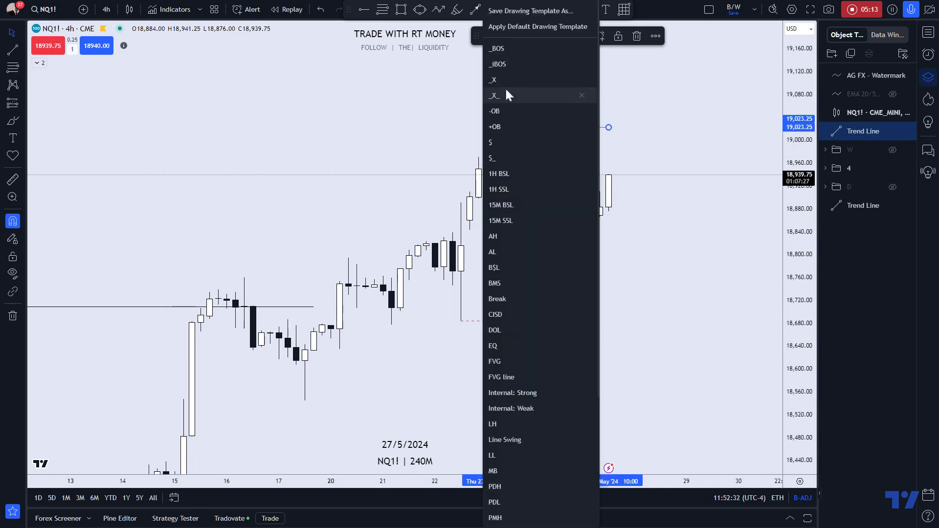
pyautogui.click(491, 143)
pyautogui.click(688, 250)
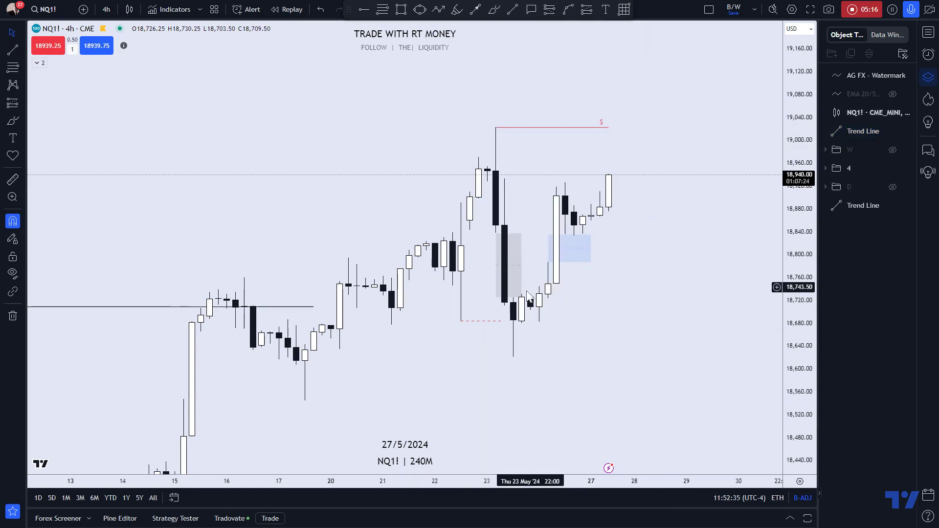
pyautogui.click(607, 128)
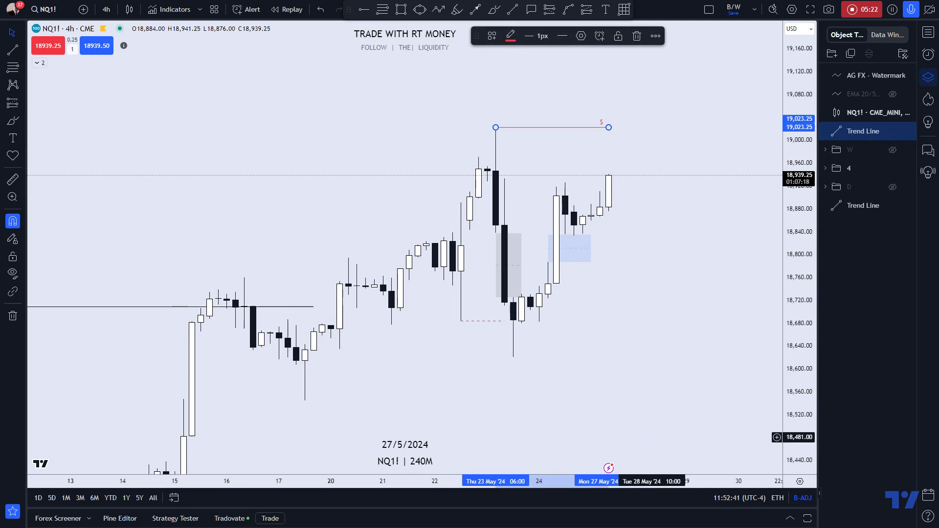
pyautogui.click(723, 433)
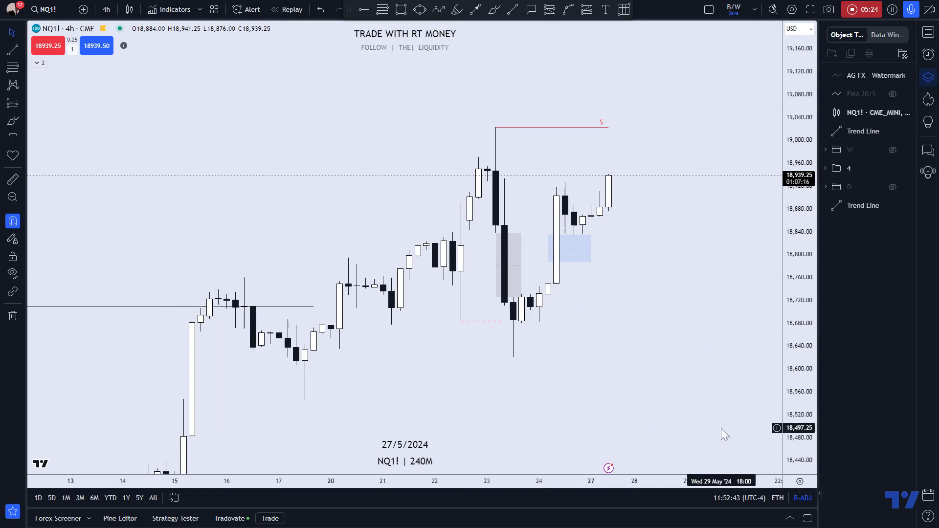